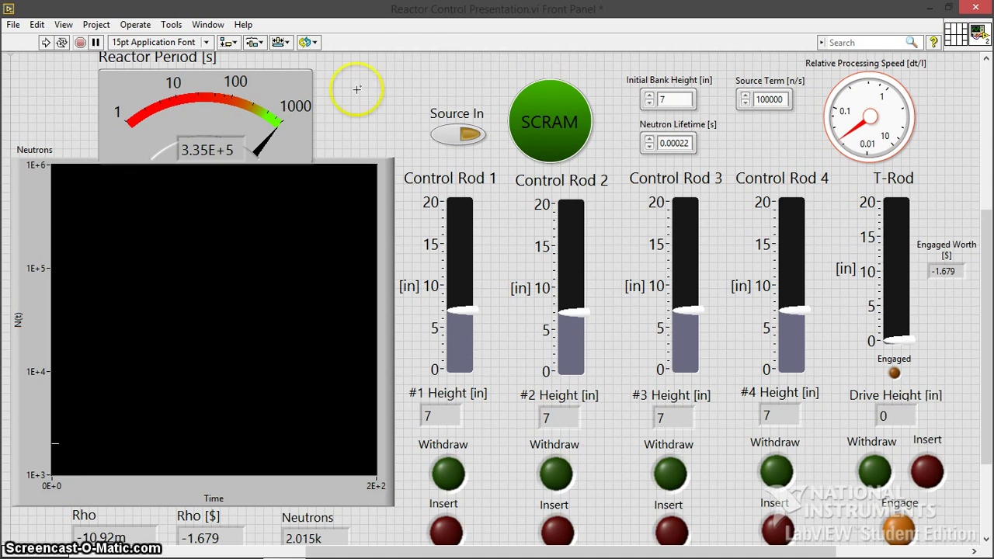
Inspect the Source In, Source Term, Initial Bank Height, Neutron Lifetime and Reactor Period controls
drag(354, 133, 433, 67)
click(349, 119)
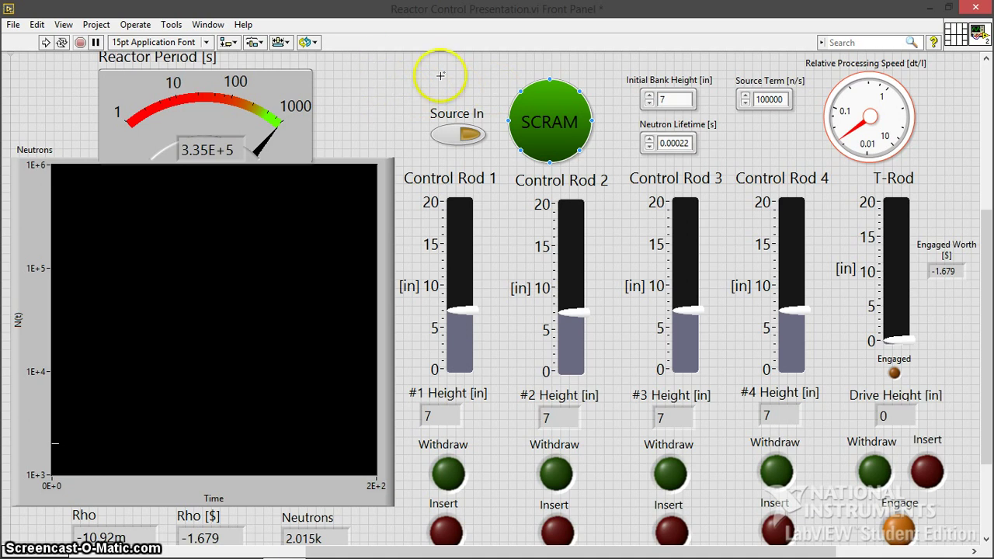
click(629, 80)
click(397, 91)
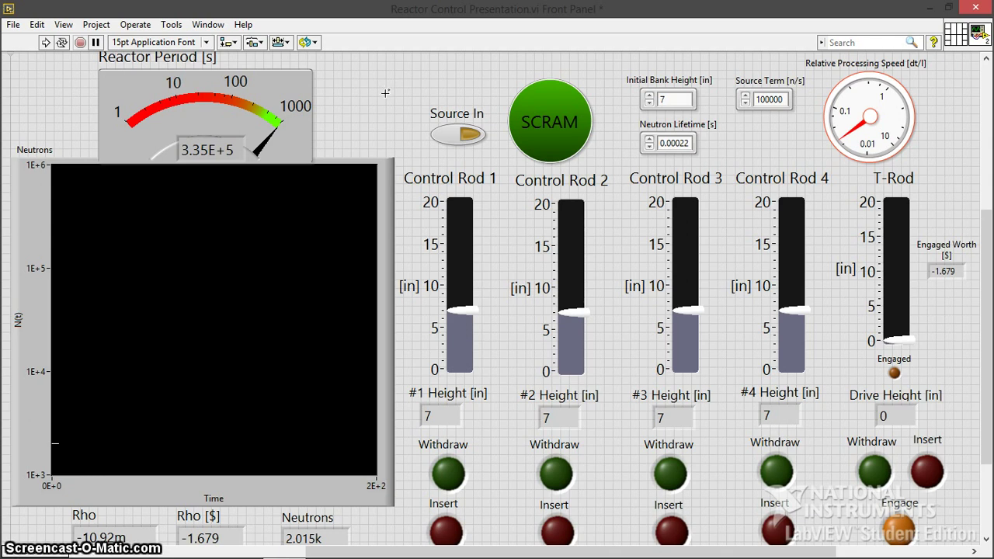
click(462, 140)
click(784, 100)
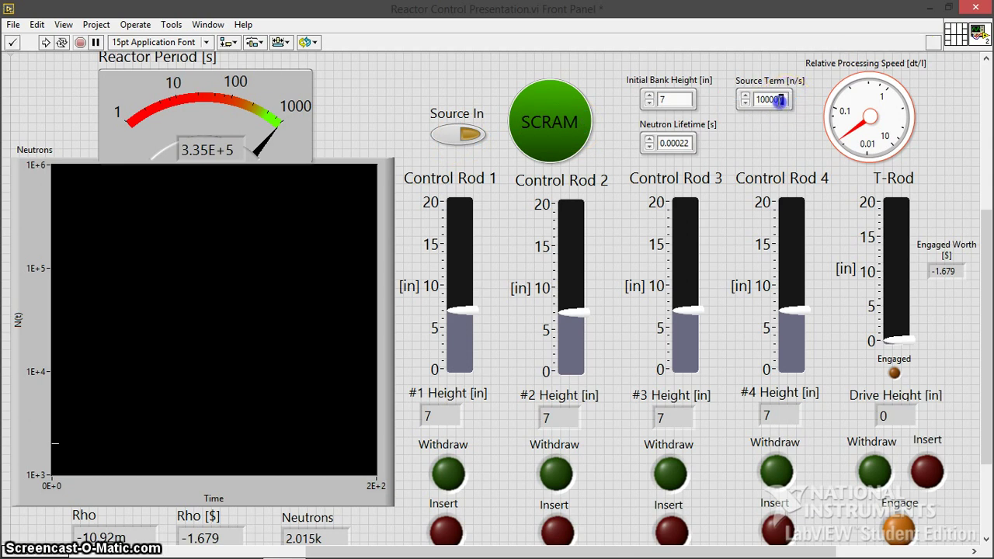
click(711, 93)
click(668, 144)
click(739, 83)
click(680, 101)
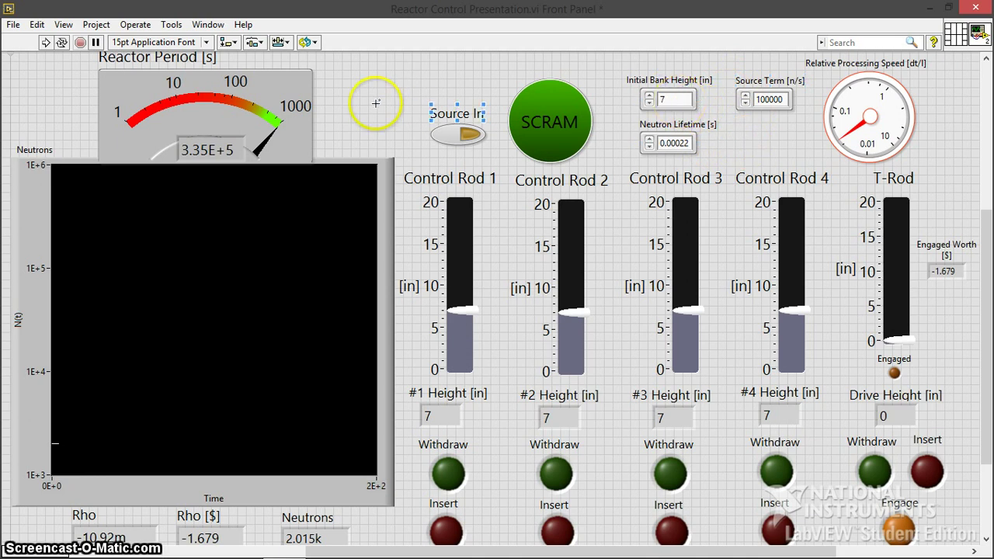
click(460, 143)
click(233, 91)
Run the simulation at a slower relative processing speed and begin withdrawing Control Rod 4
click(44, 45)
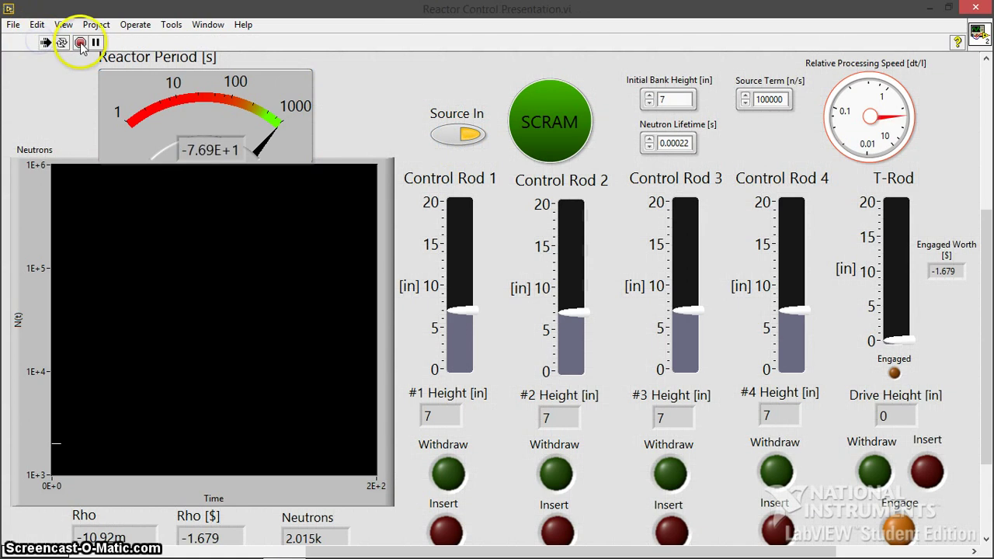
click(80, 42)
click(45, 44)
click(76, 60)
click(300, 133)
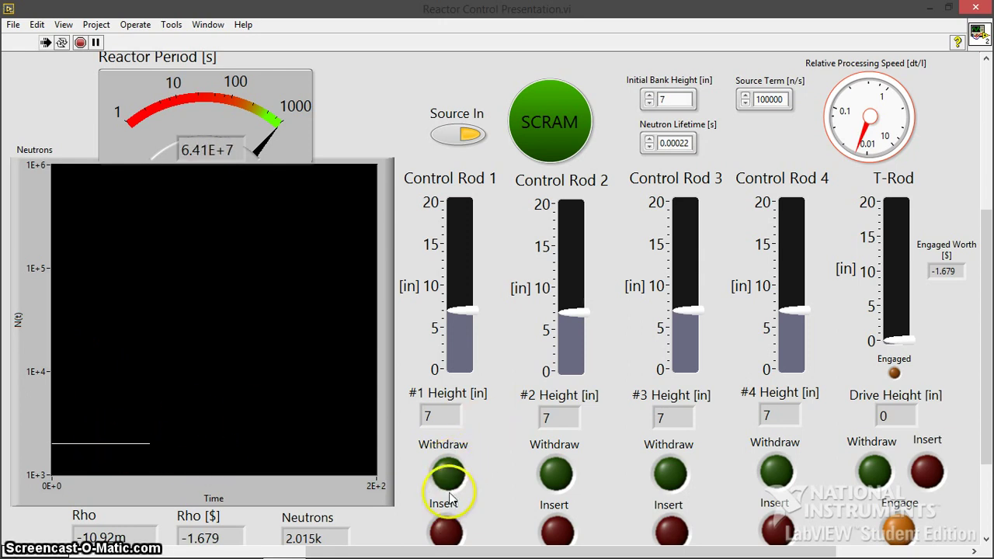
click(778, 470)
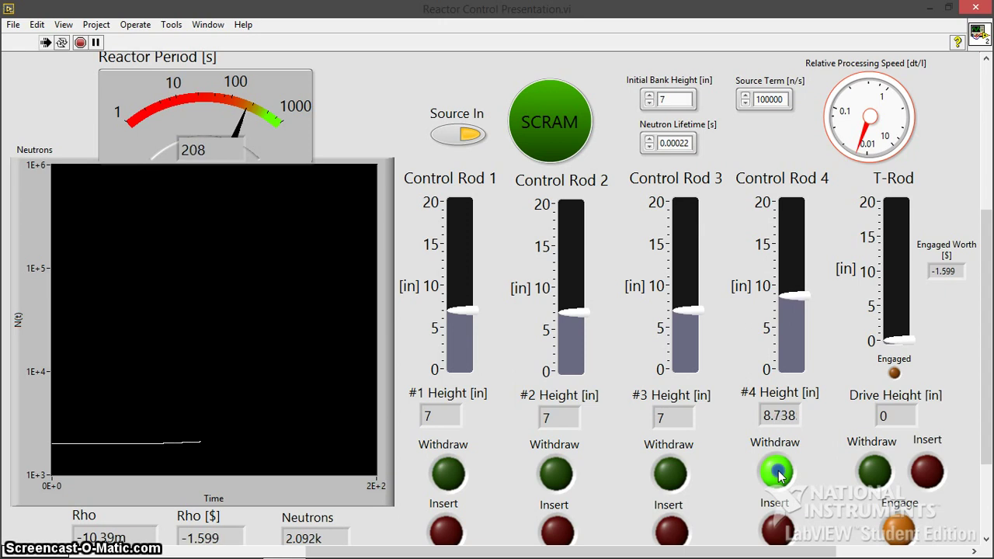
Stop Control Rod 4 at 9.079 in and start withdrawing Control Rod 1
click(780, 474)
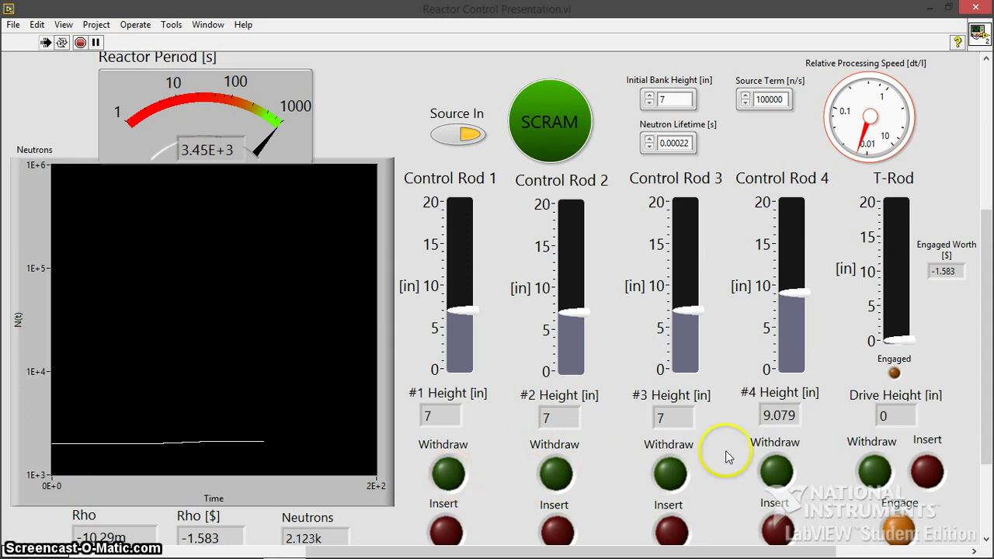
click(450, 477)
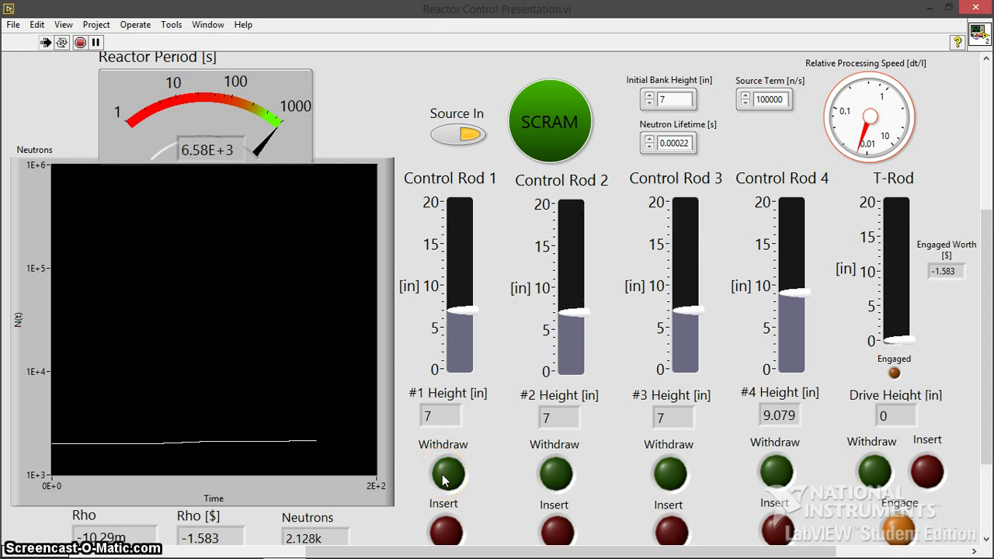
click(450, 480)
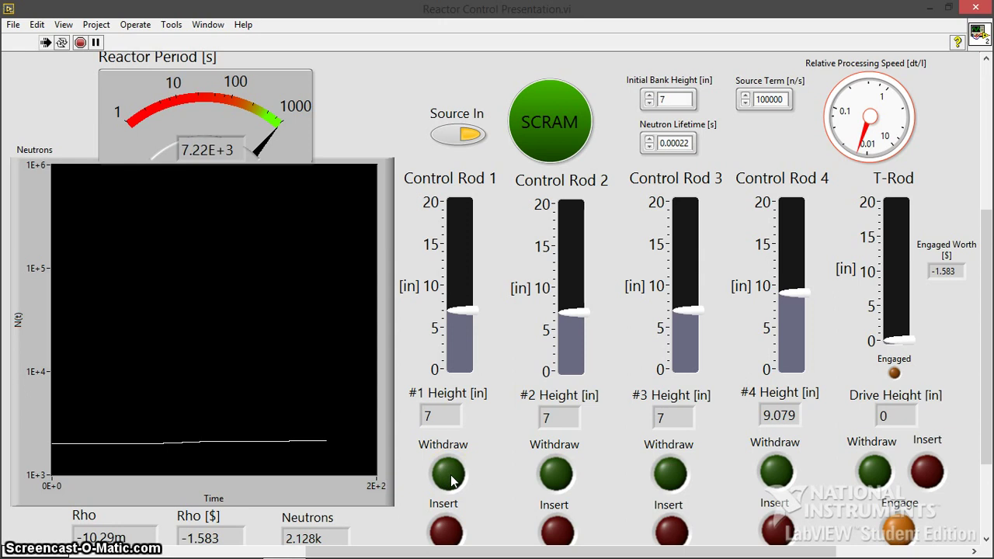
click(450, 475)
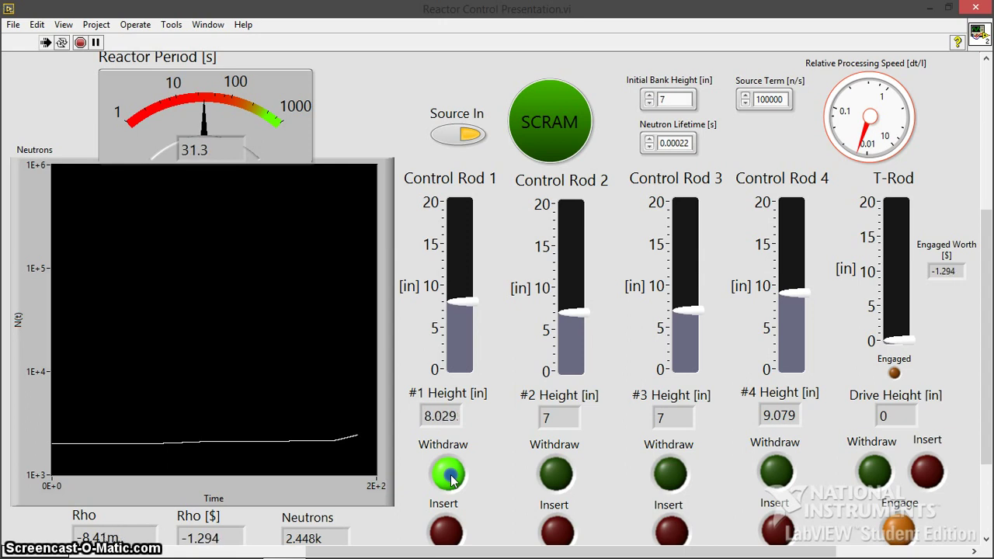
Stop Control Rod 1 at 8.050 in and withdraw Control Rod 2 to 8.035 in
click(451, 477)
click(511, 515)
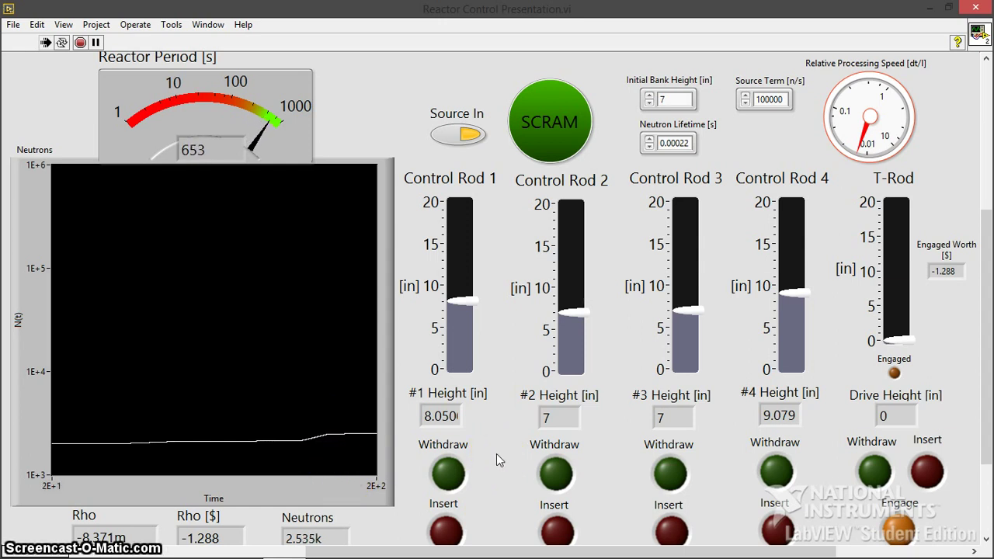
click(555, 474)
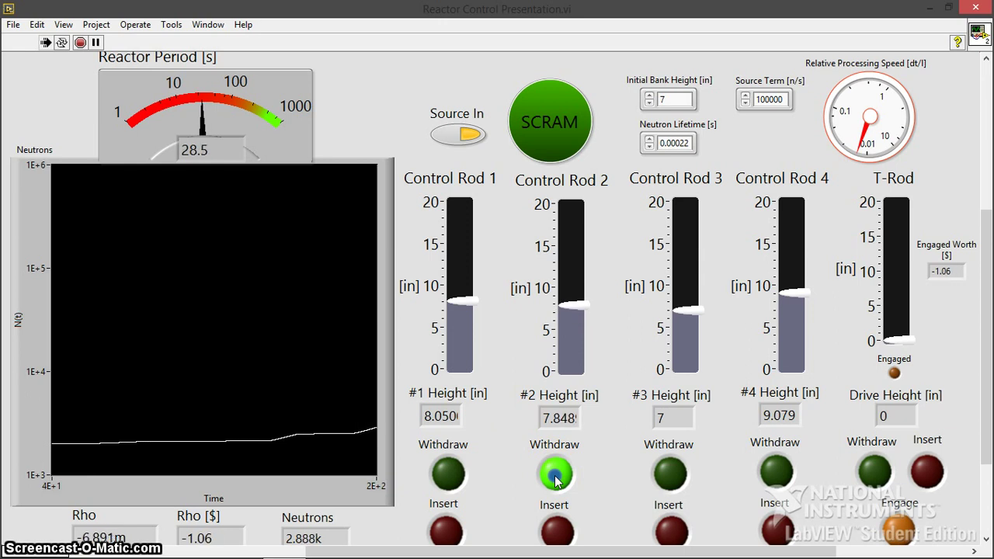
click(554, 476)
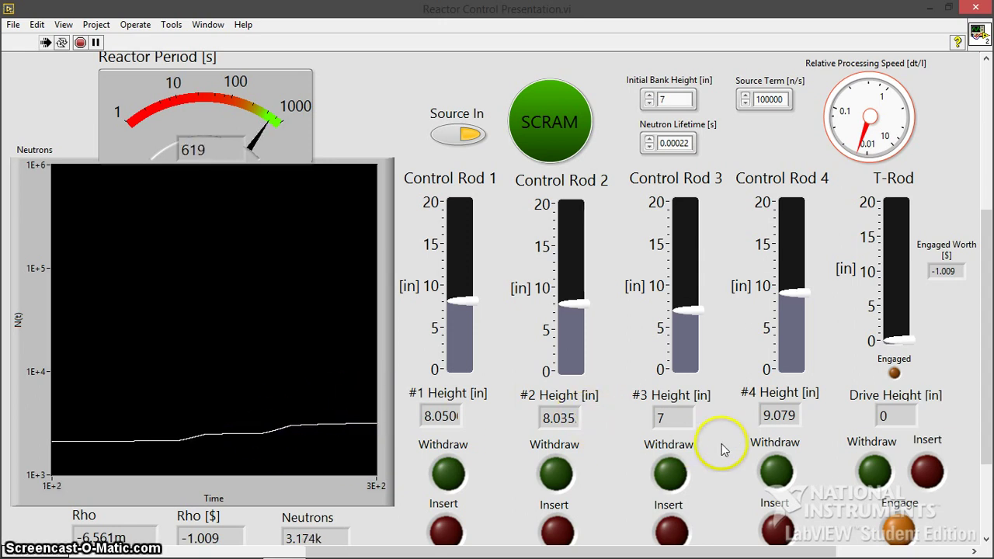
Withdraw Control Rod 3 to about 8 in, then Rod 1 to 9.062 in, then resume Rod 3
click(671, 468)
drag(671, 466, 674, 483)
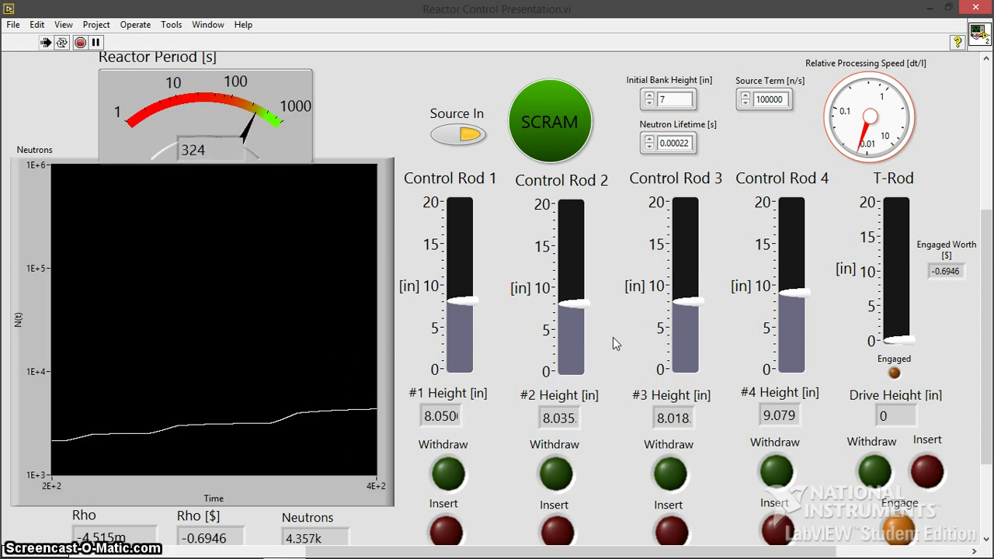
drag(344, 384, 271, 422)
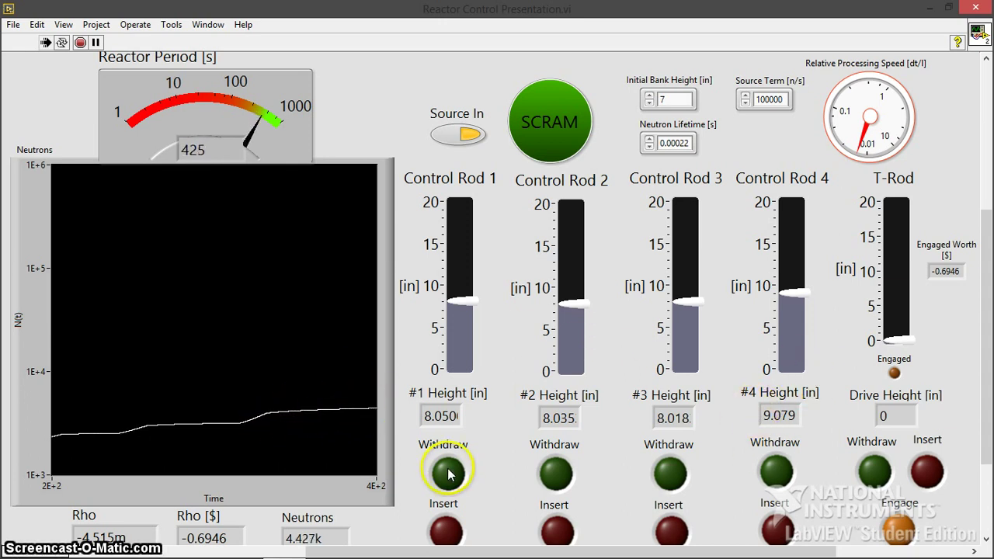
drag(449, 475, 454, 483)
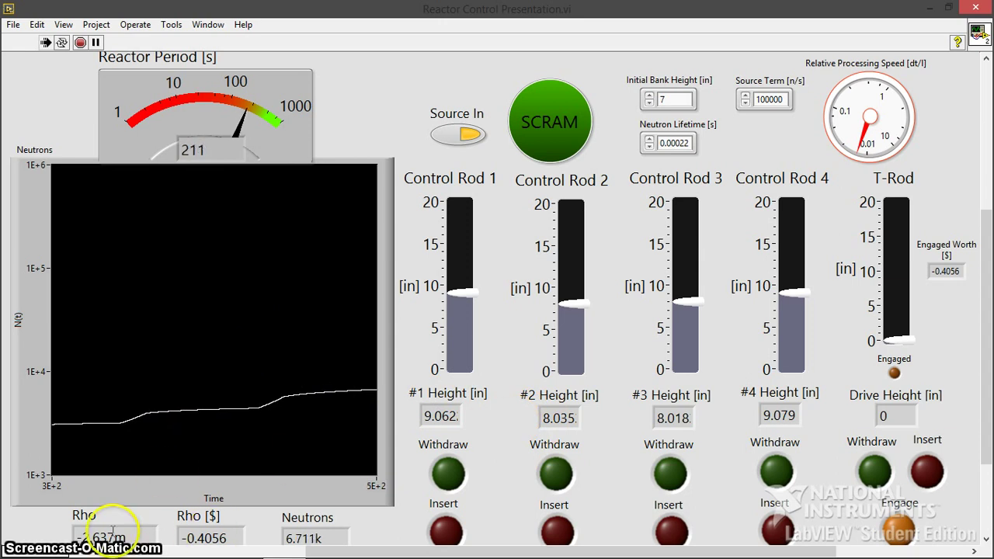
click(667, 469)
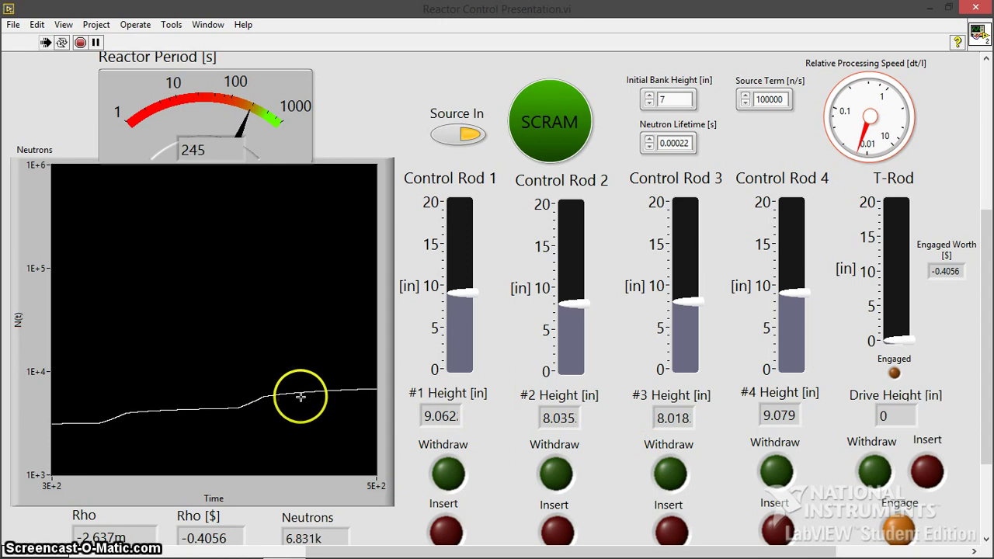
click(668, 472)
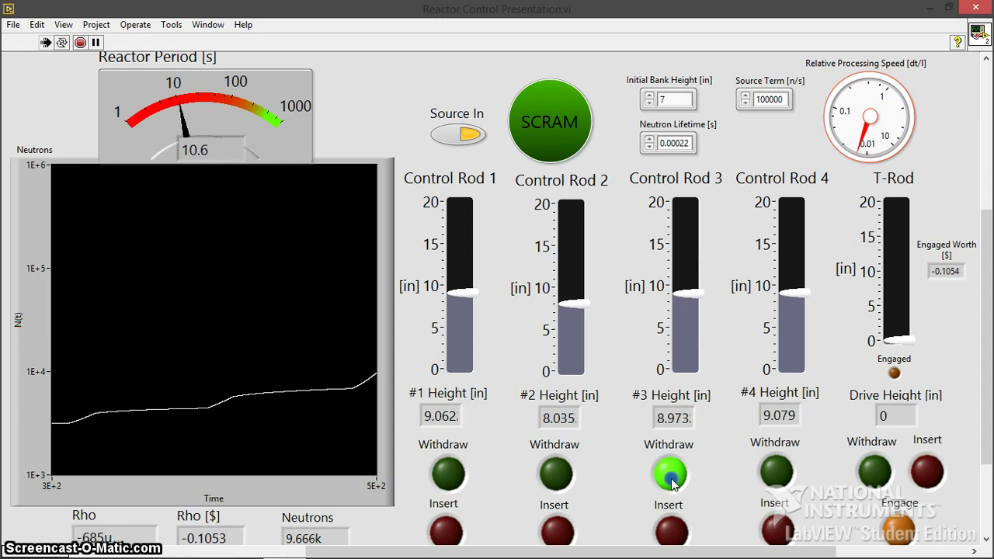
Stop Control Rod 3 at 9.007 in and start withdrawing the T-Rod
click(671, 475)
click(525, 473)
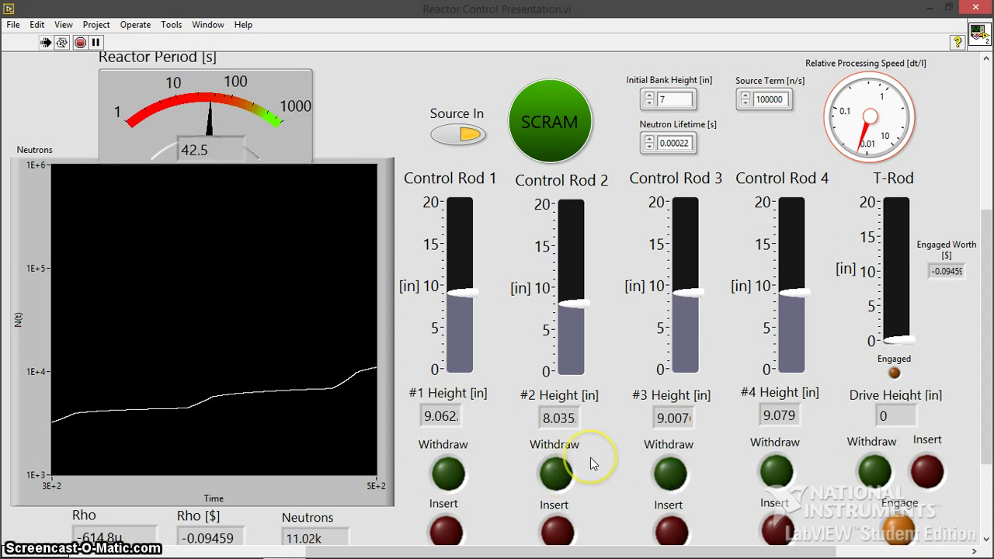
click(876, 471)
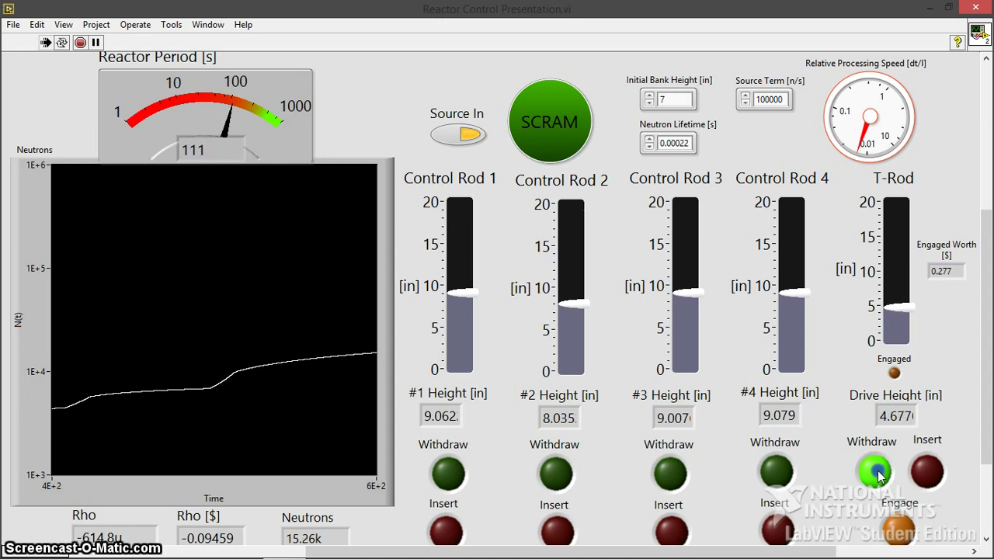
Pause the T-Rod at 5.042 in, then withdraw it further to 6.855 in
drag(878, 474, 878, 474)
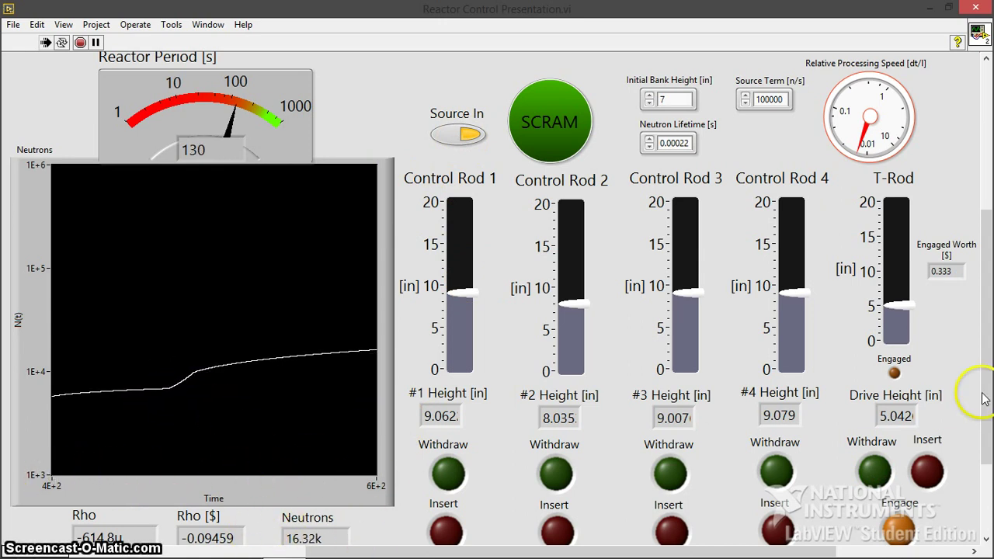
drag(874, 472, 876, 475)
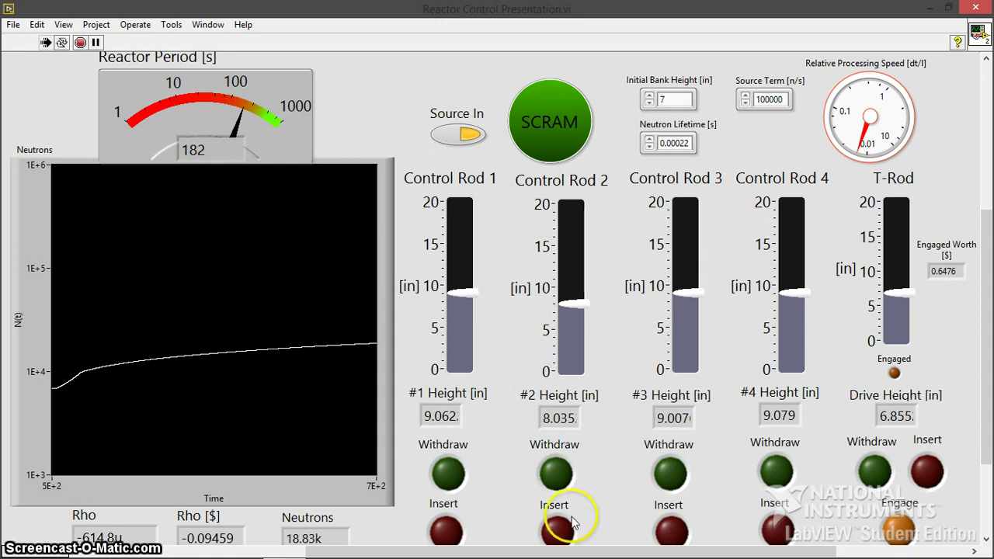
Withdraw Control Rod 2 briefly and stop it at 8.397 in
click(555, 474)
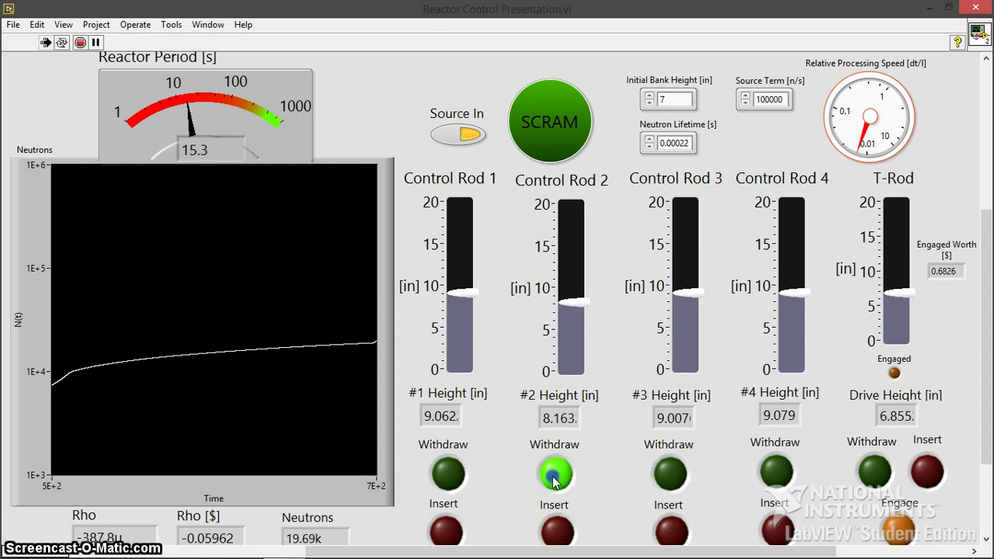
click(550, 479)
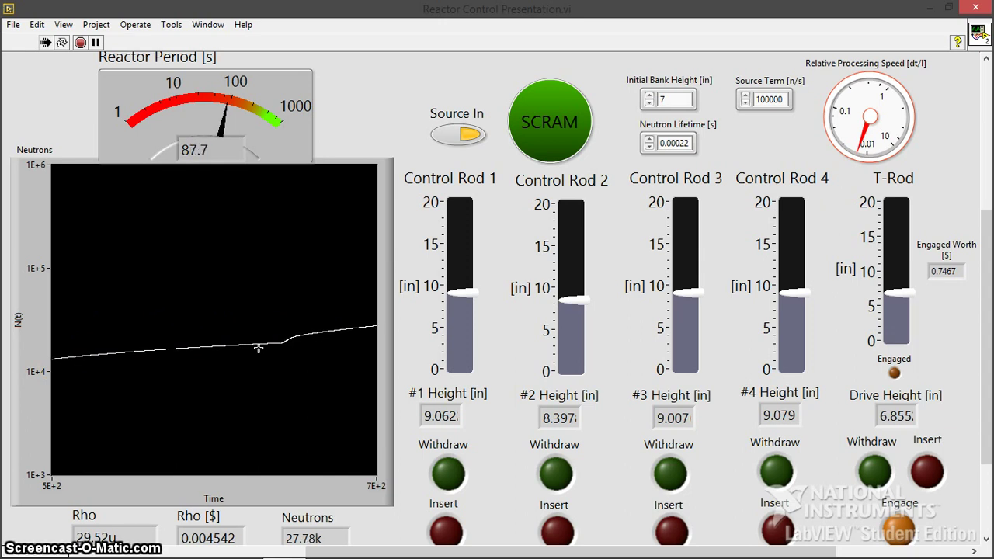
click(306, 242)
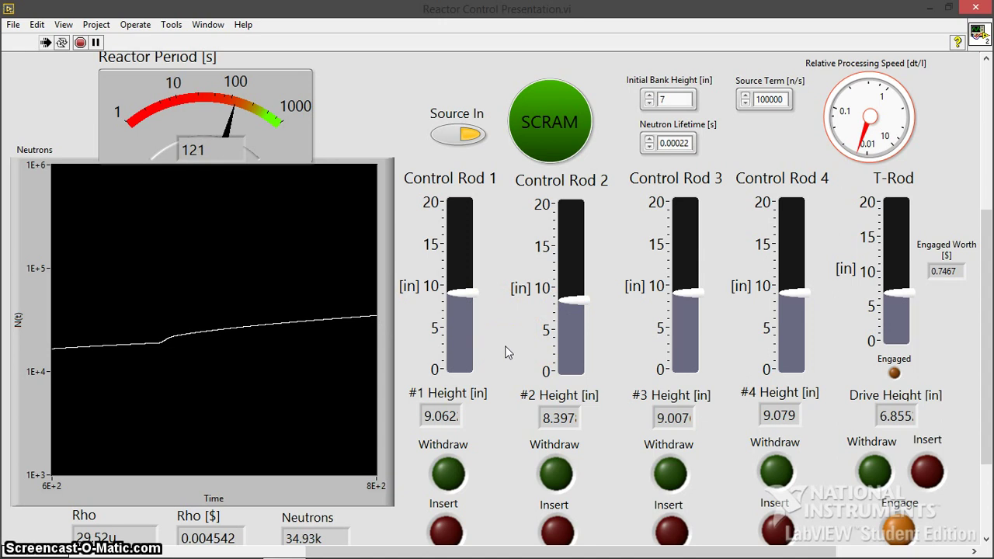
click(502, 369)
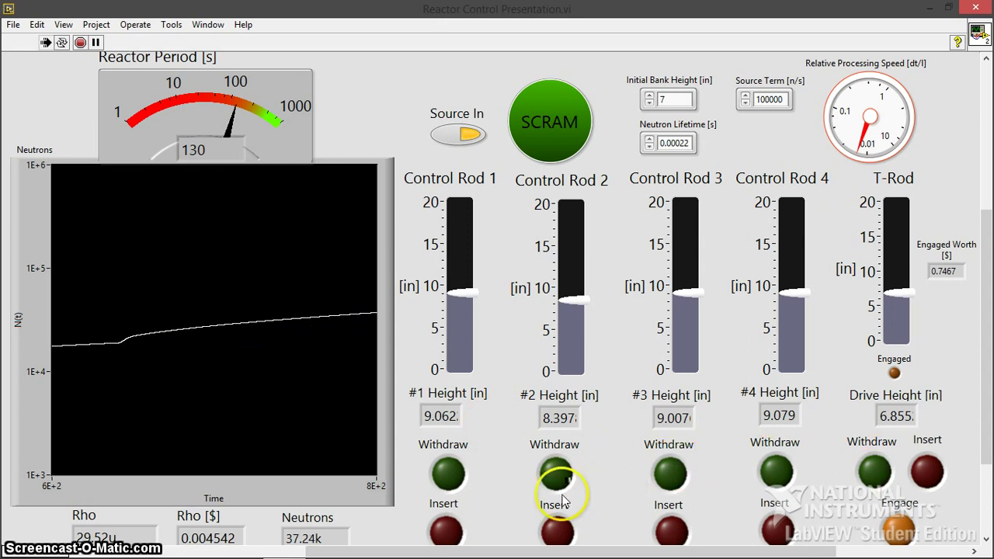
Insert Control Rod 4 to 8.924 in and start inserting the T-Rod
click(776, 528)
click(876, 470)
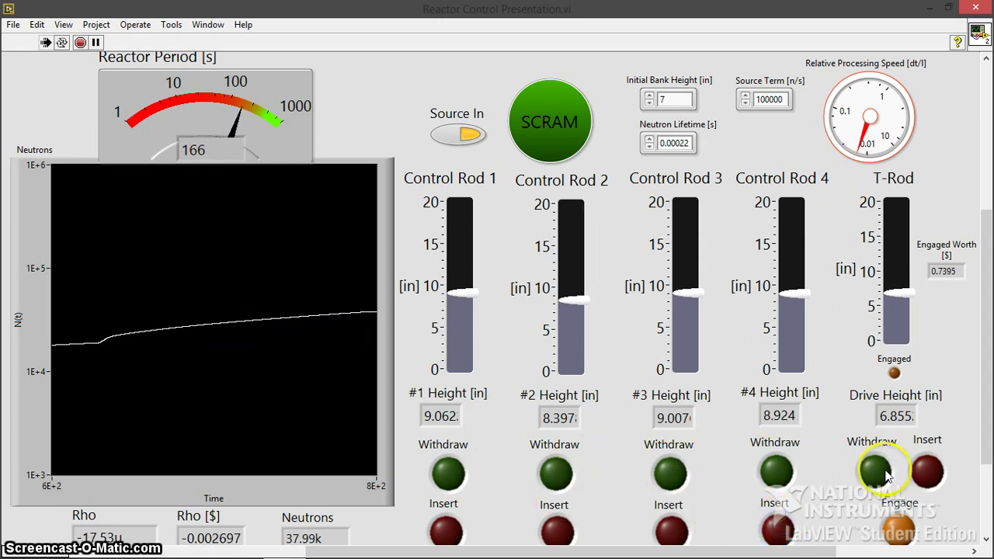
click(929, 472)
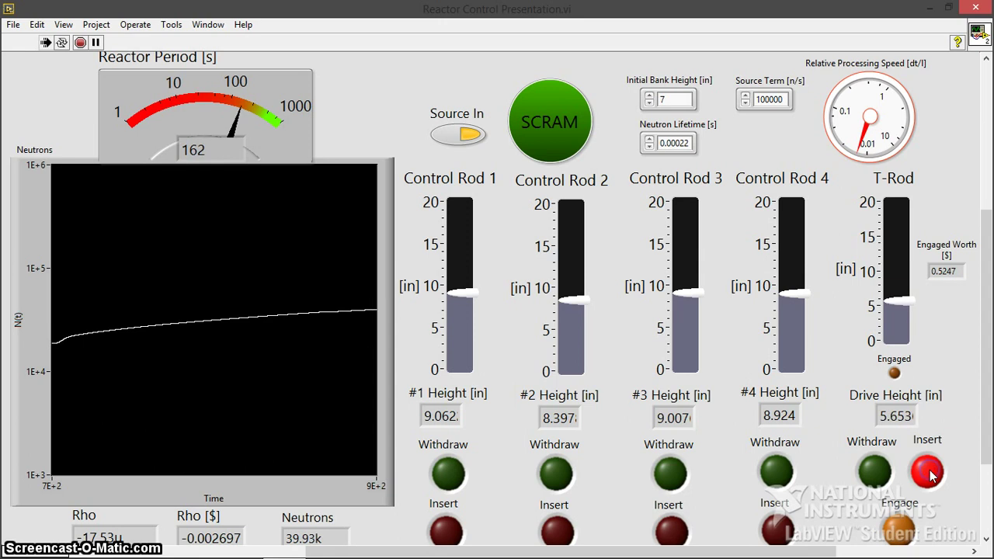
Lower the T-Rod in short bursts until it stops at 3.386 in (0.1981 $ worth)
click(929, 472)
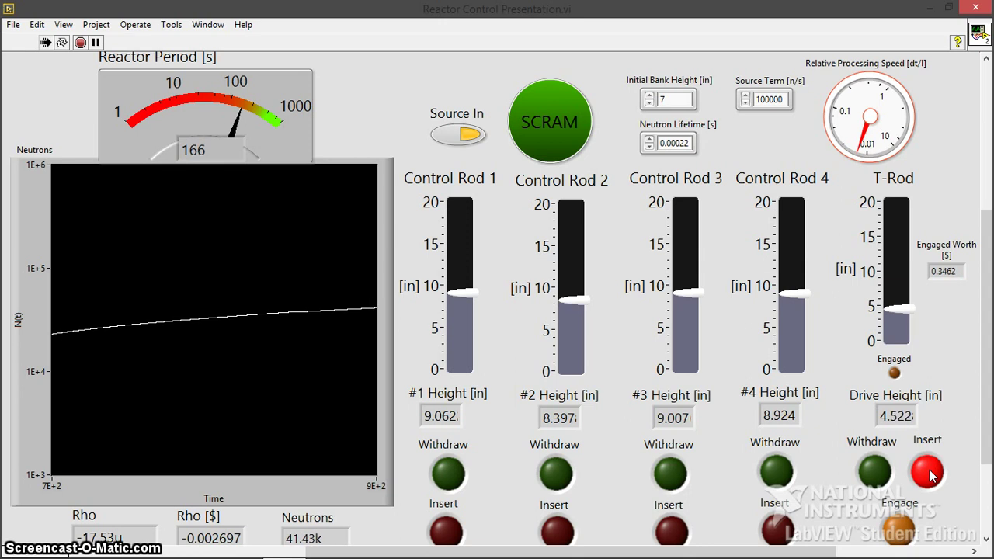
click(929, 473)
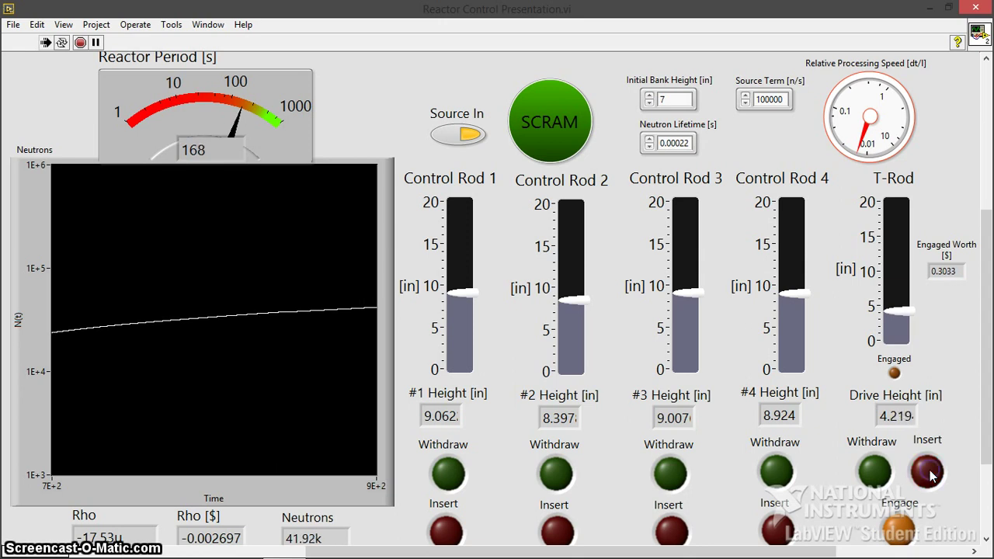
click(930, 473)
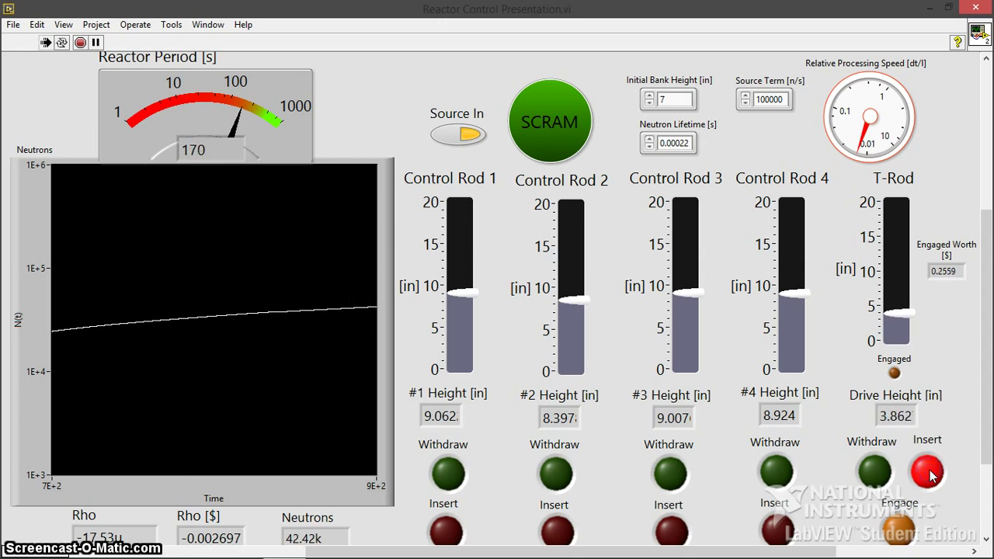
click(930, 473)
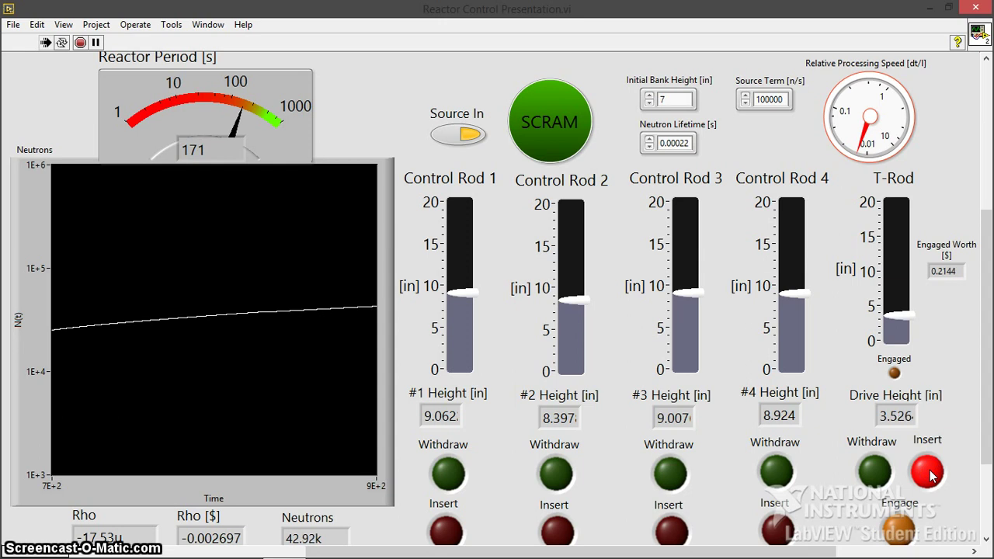
click(930, 473)
click(929, 473)
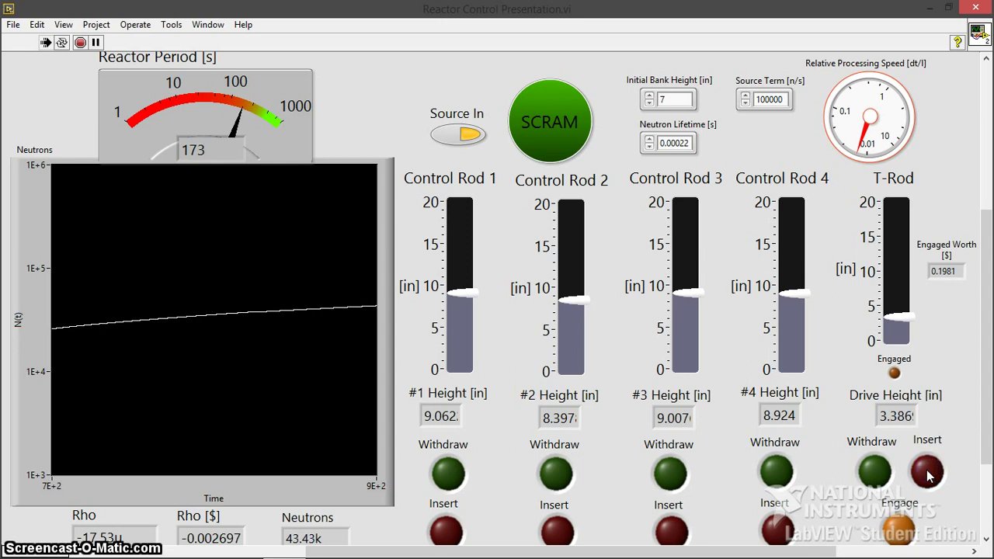
Engage the T-Rod for a 0.1981 $ pulse, then disengage it after the peak
click(899, 529)
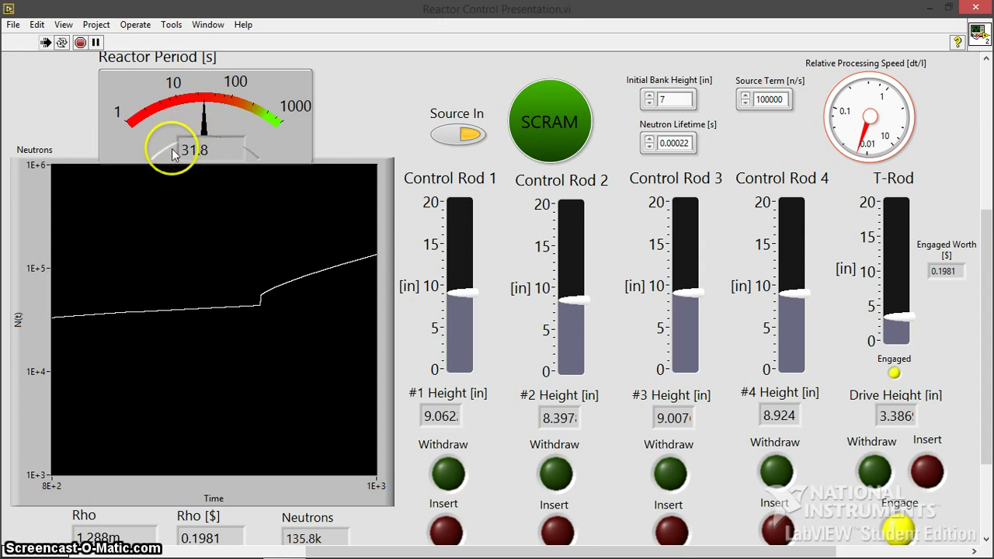
click(899, 529)
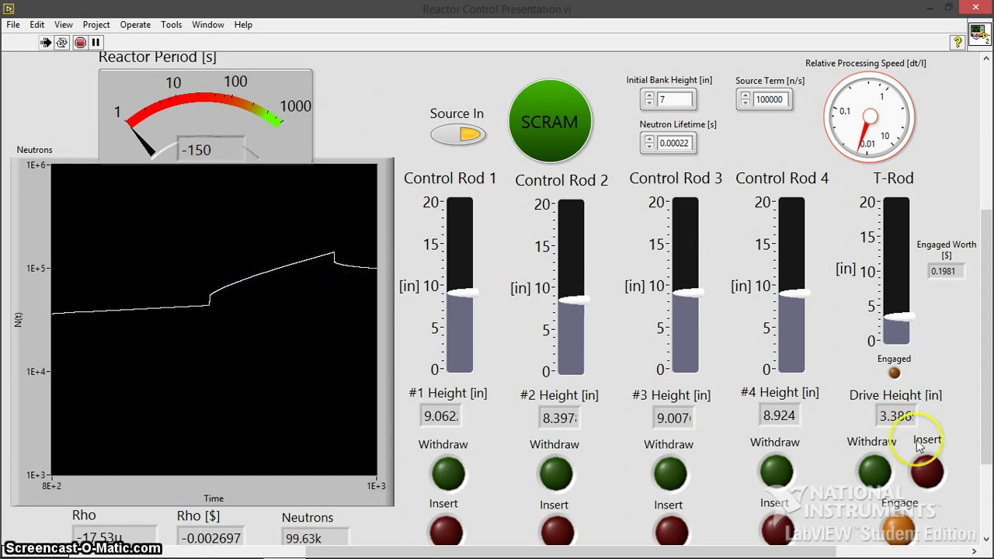
Withdraw the T-Rod to 4.886 in, fire a 0.4005 $ pulse, then disengage it
click(924, 476)
click(926, 475)
click(874, 482)
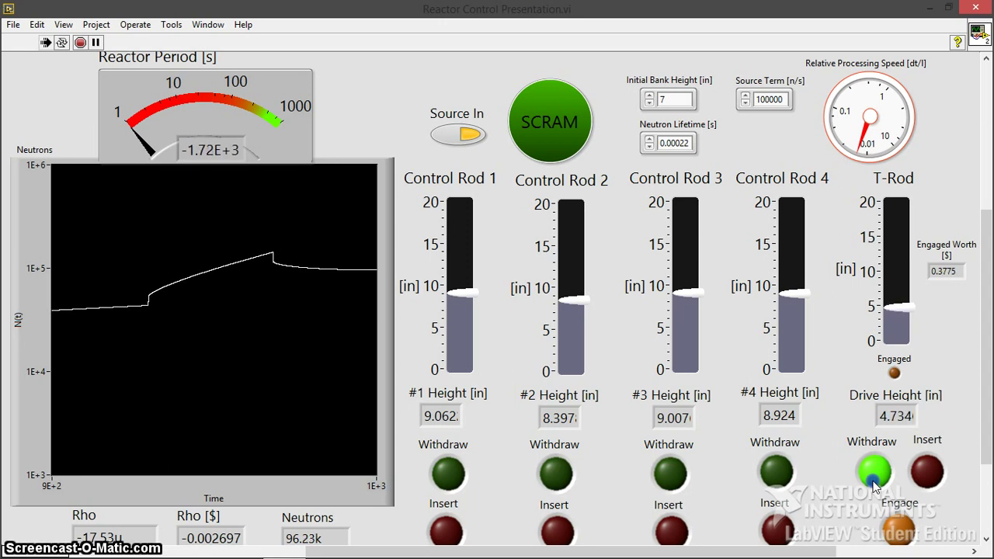
click(874, 481)
click(907, 531)
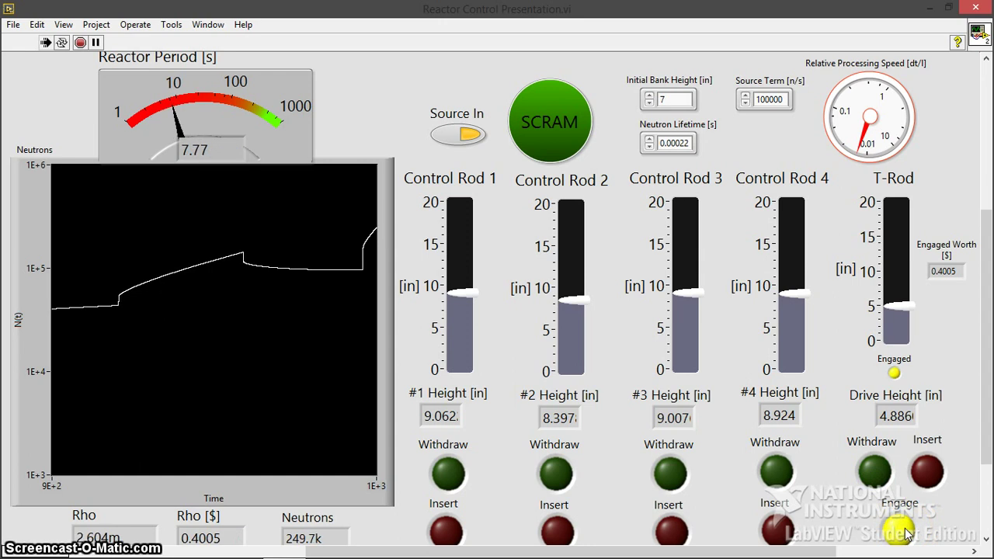
click(907, 533)
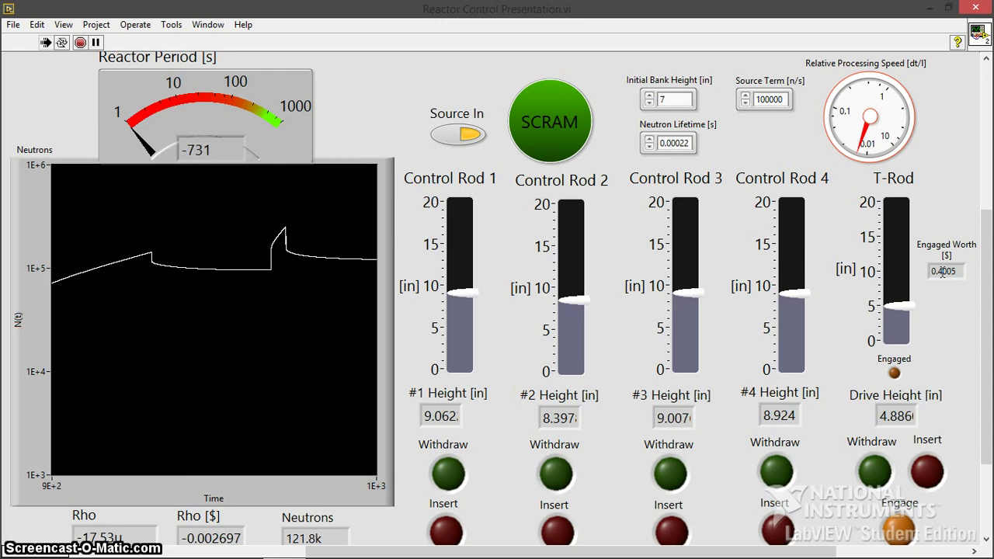
Insert control rod 2 briefly, stopping it near 7.9 in
click(557, 532)
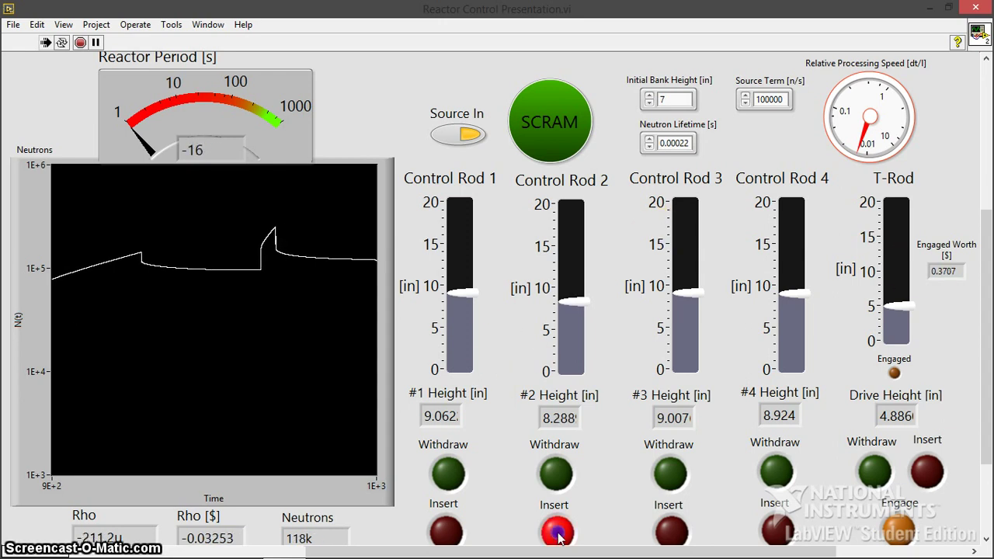
click(559, 534)
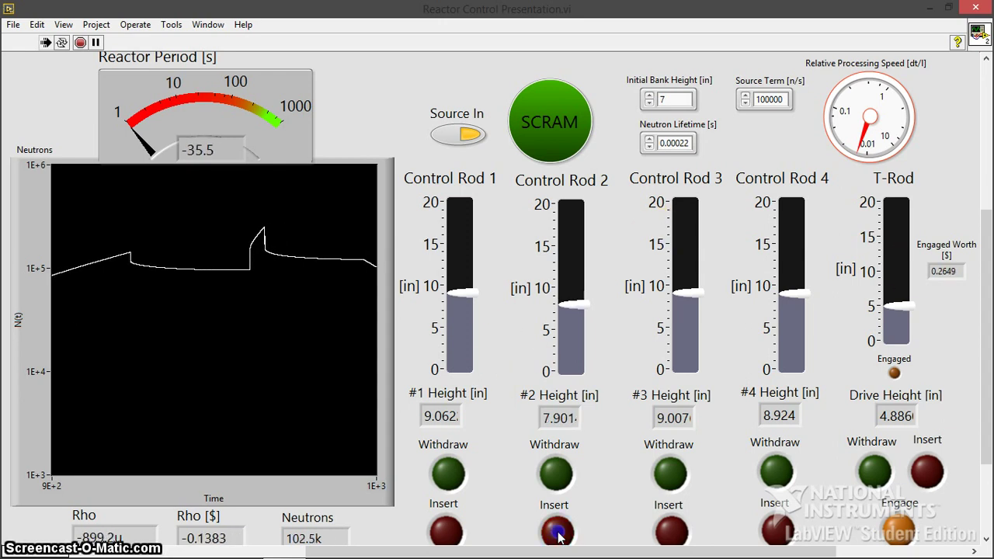
click(926, 467)
click(875, 481)
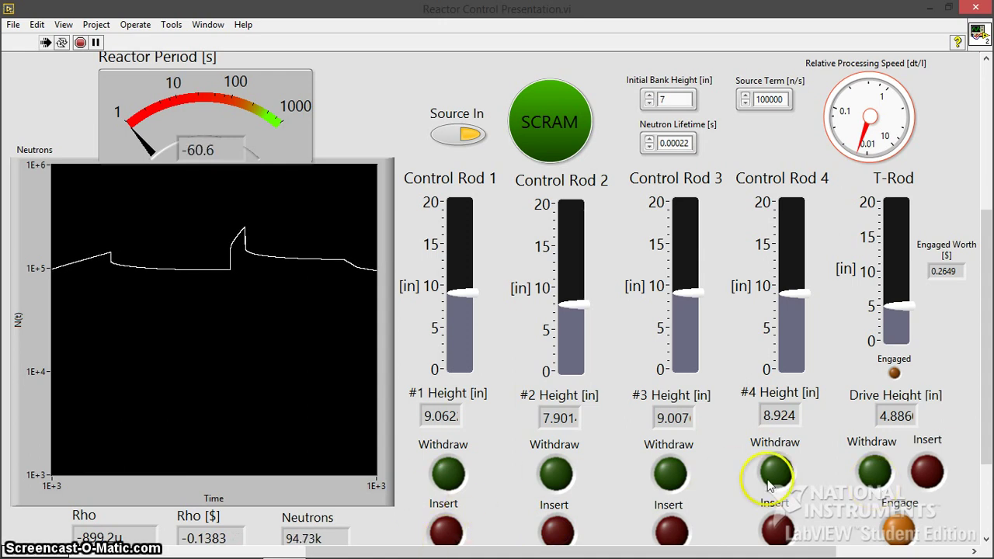
Insert control rods 1 and 3 (rod 3 to 8.705 in) and start withdrawing the T-Rod toward 10 in
click(445, 533)
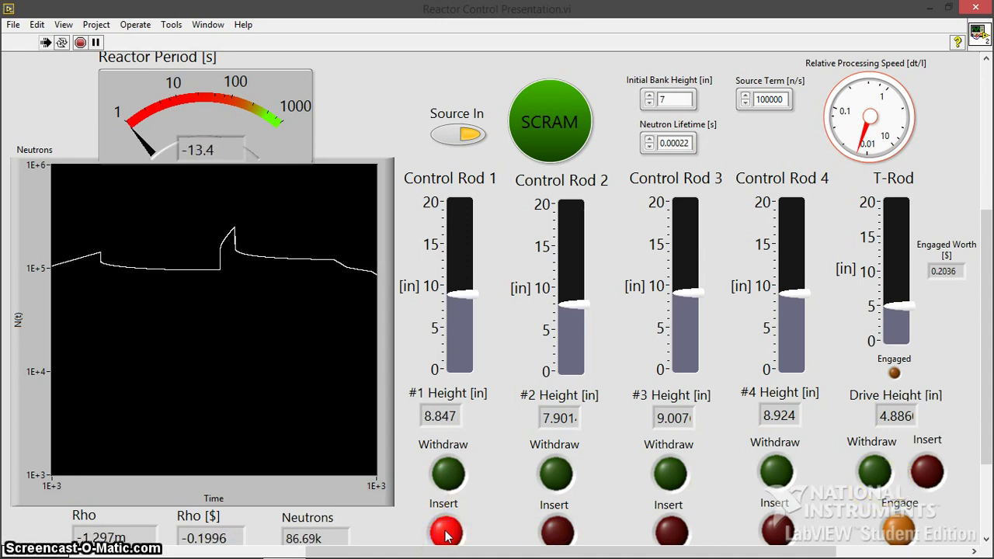
click(670, 533)
click(672, 532)
click(318, 260)
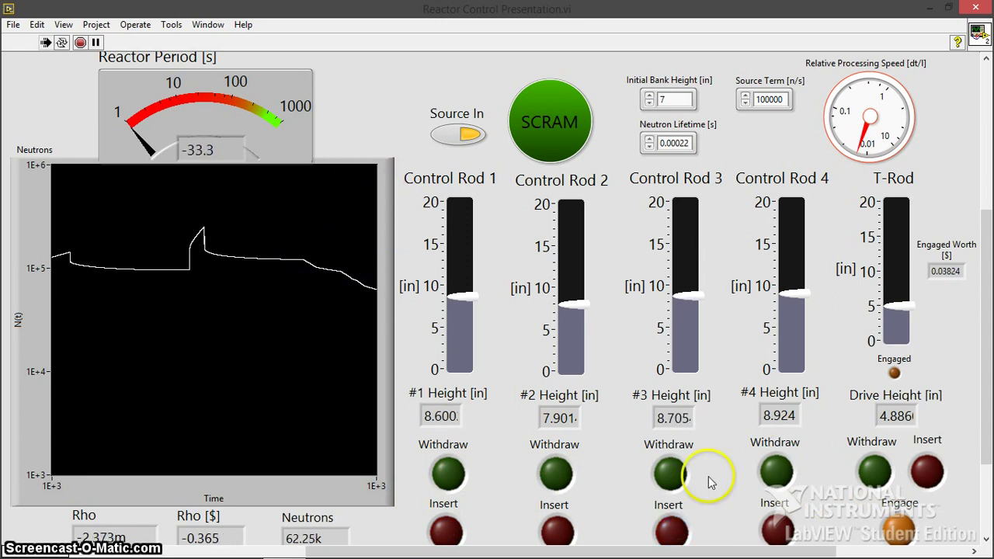
click(871, 474)
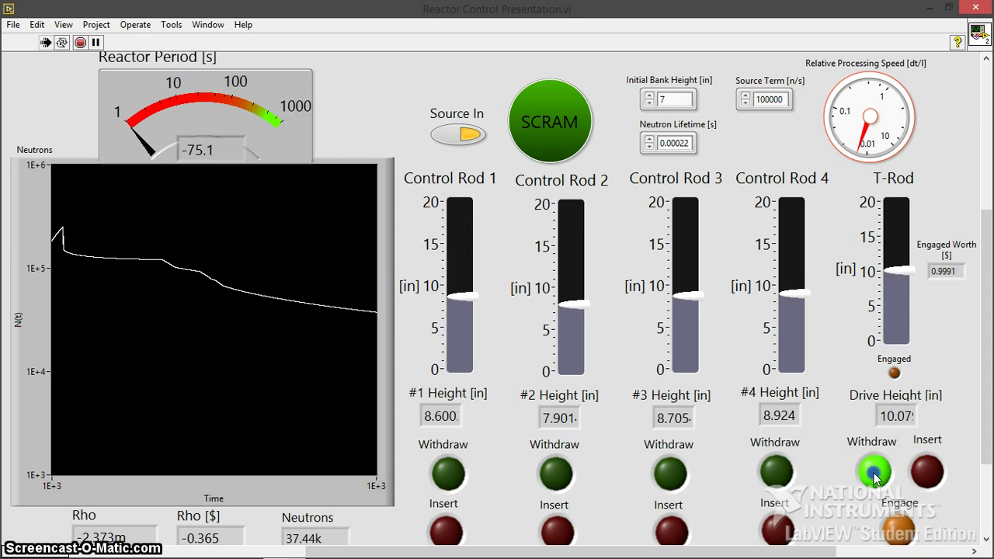
Stop the T-Rod at 10.16 in and engage it to fire a 1.014 $ pulse
click(873, 474)
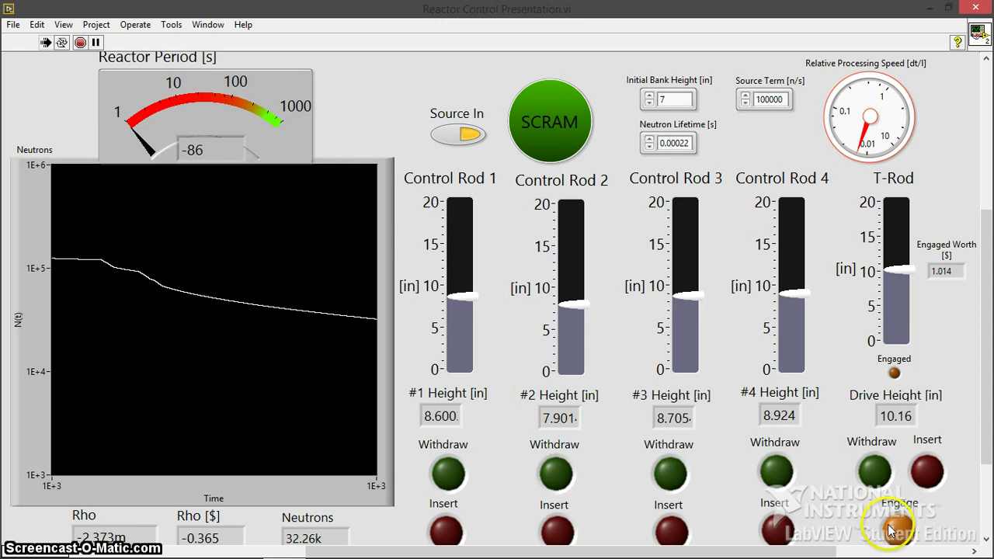
click(916, 507)
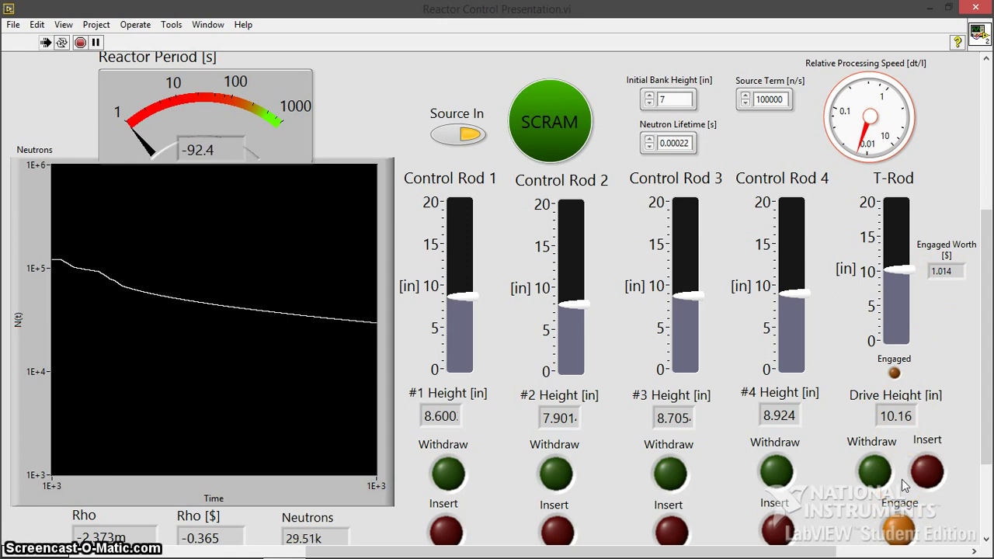
click(902, 536)
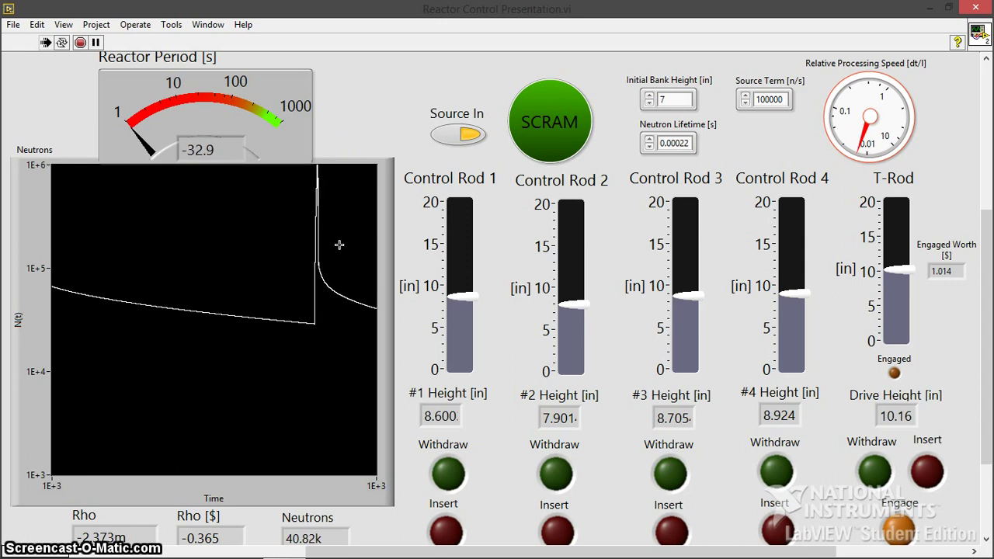
Withdraw control rod 2 to 9.031 in and control rod 4 to 10.16 in
click(558, 471)
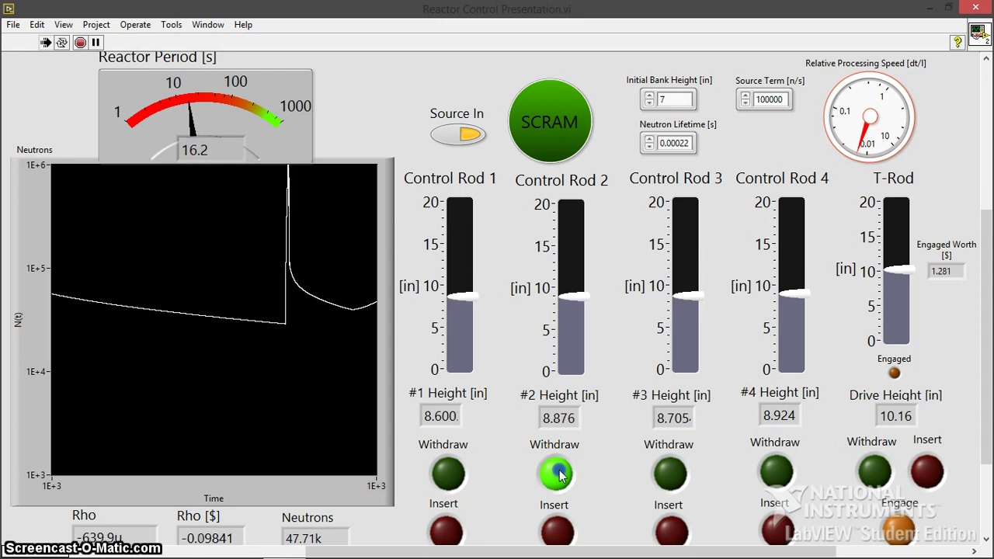
click(559, 474)
click(779, 474)
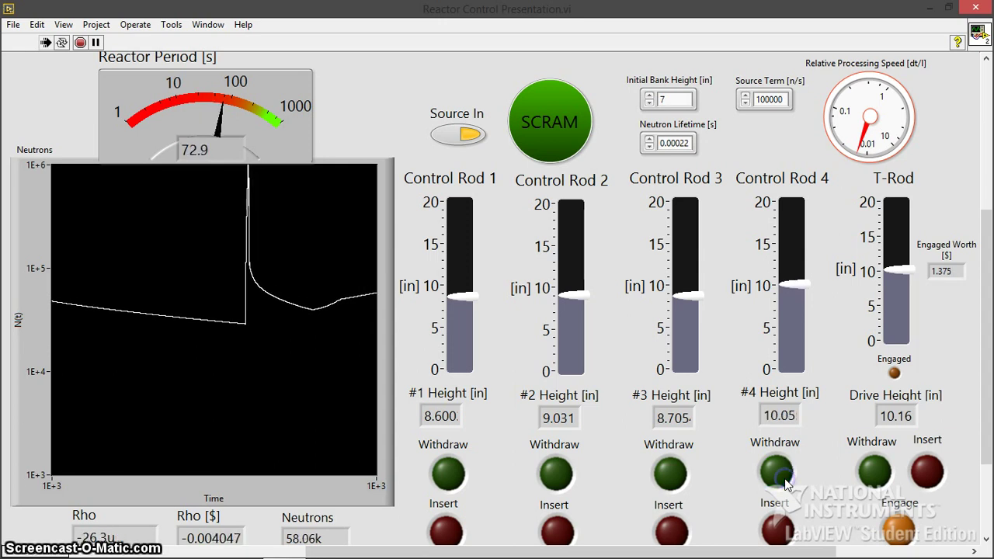
click(786, 481)
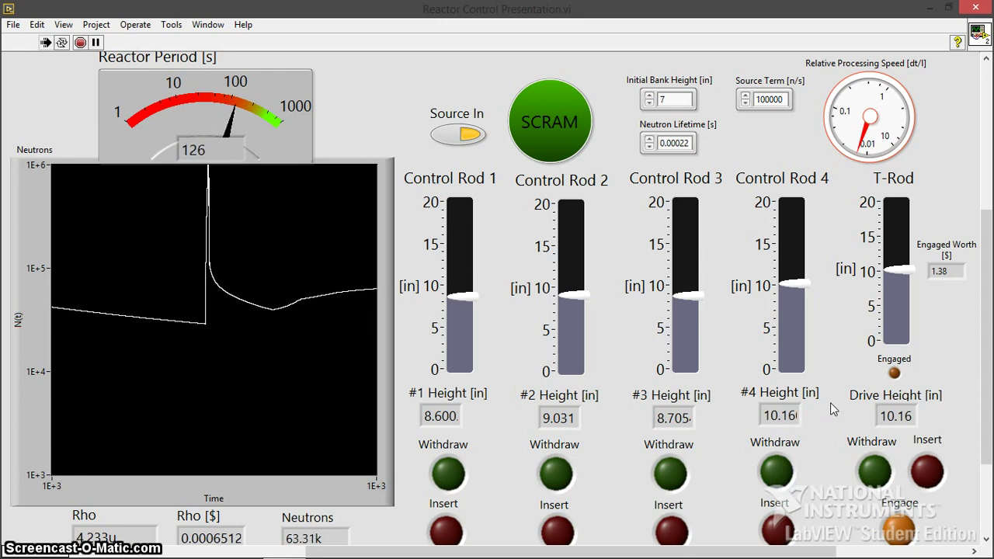
click(464, 133)
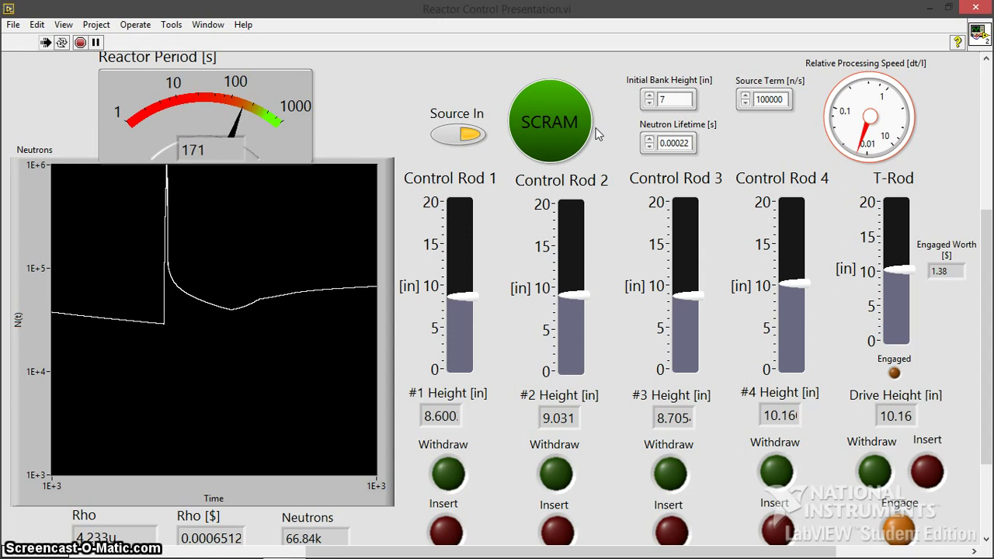
SCRAM the reactor so every rod reads 0 in and reactivity drops to -5.302 $
click(550, 144)
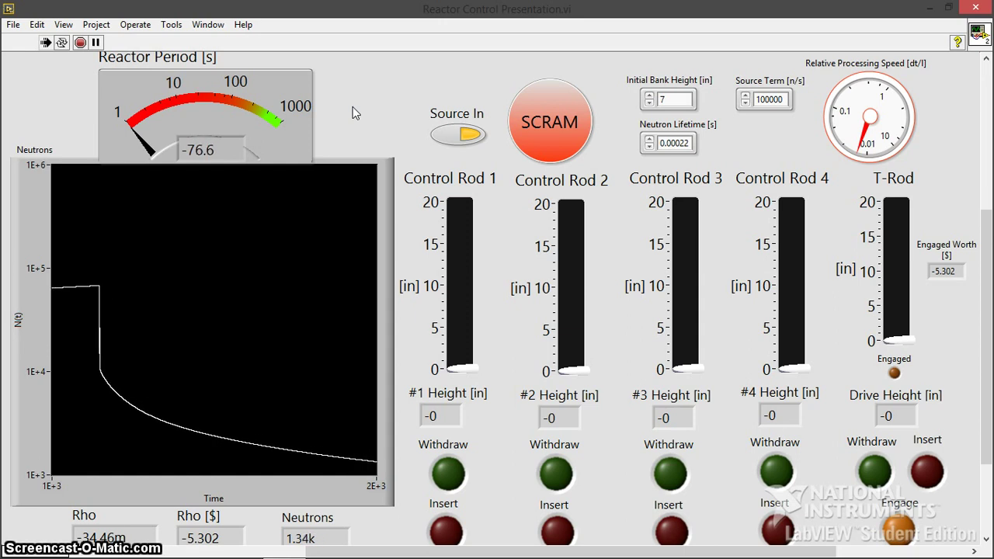
Switch the neutron source out, letting neutrons decay toward 638.8 with a -27.8 s period
click(348, 115)
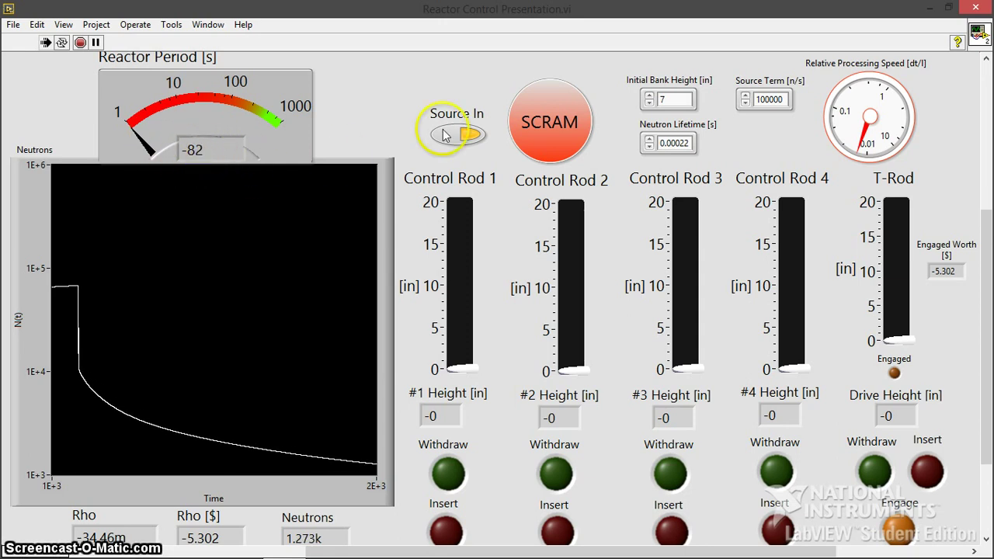
click(470, 137)
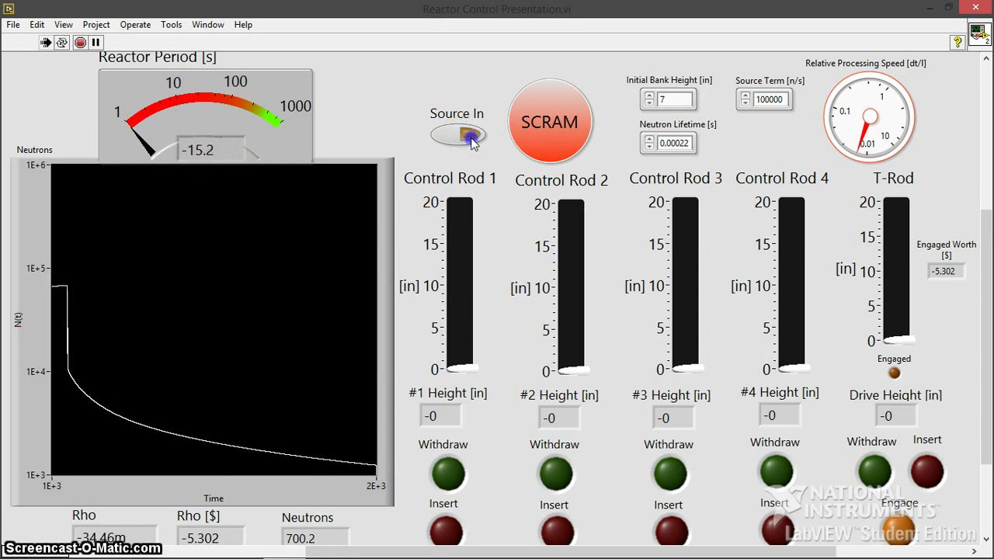
click(381, 104)
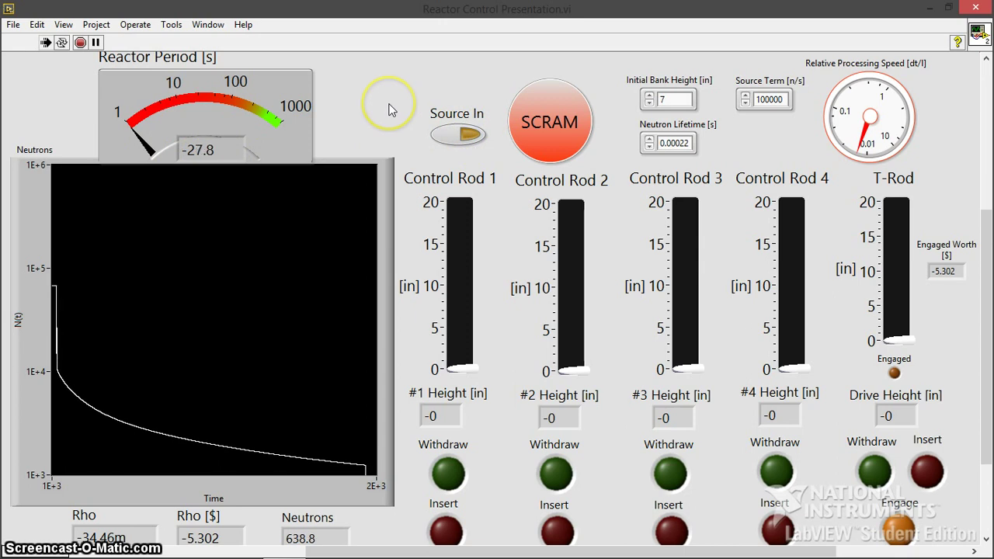